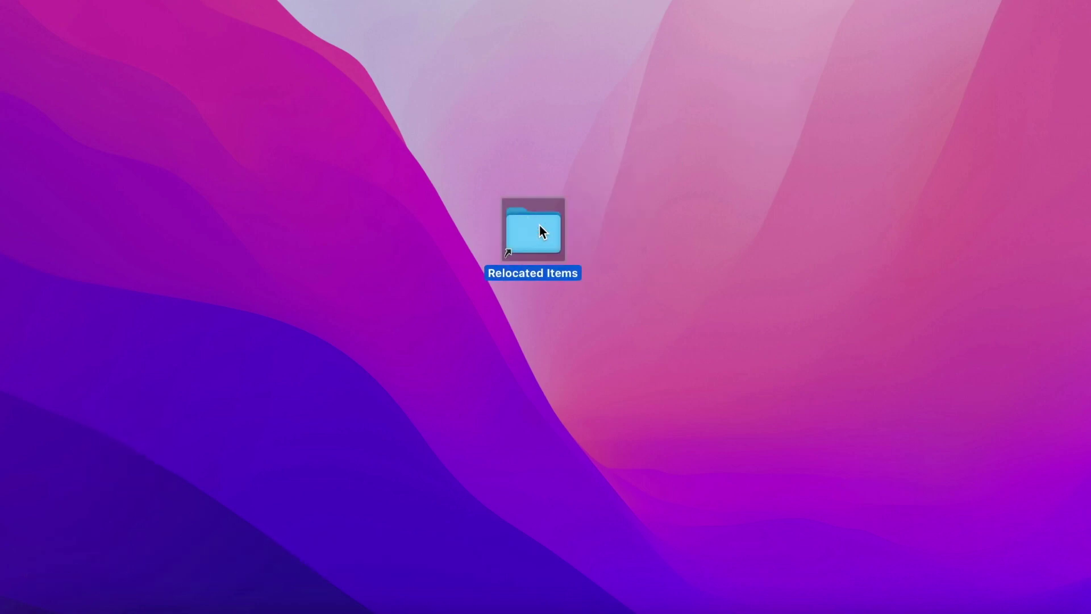
- Peek inside Relocated Items, then move its alias from the top-right corner to the desktop centre
double_click(539, 228)
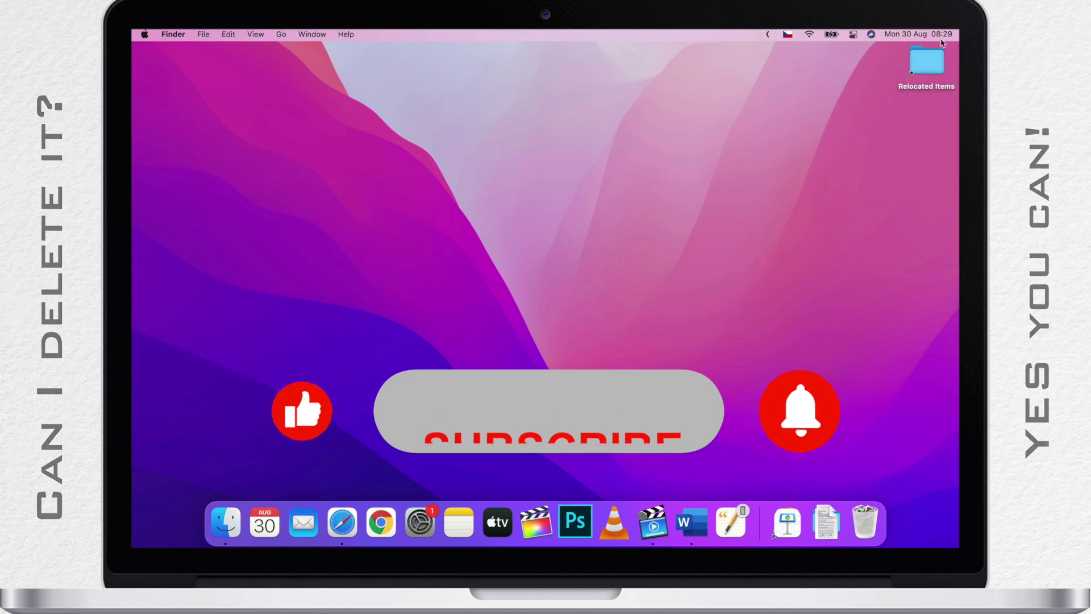
left_click_drag(926, 61, 539, 260)
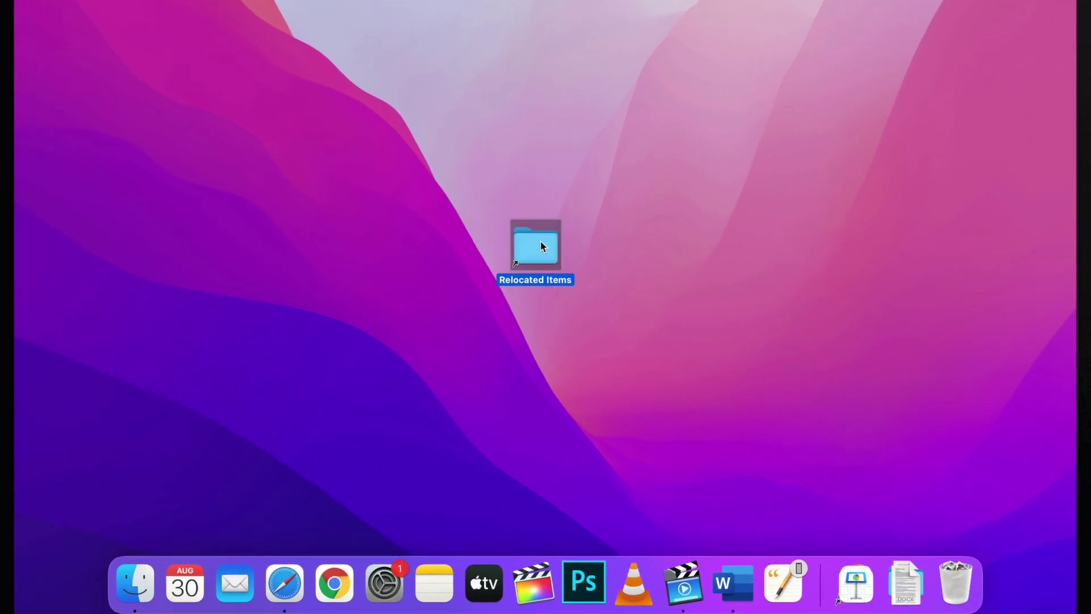
double_click(540, 233)
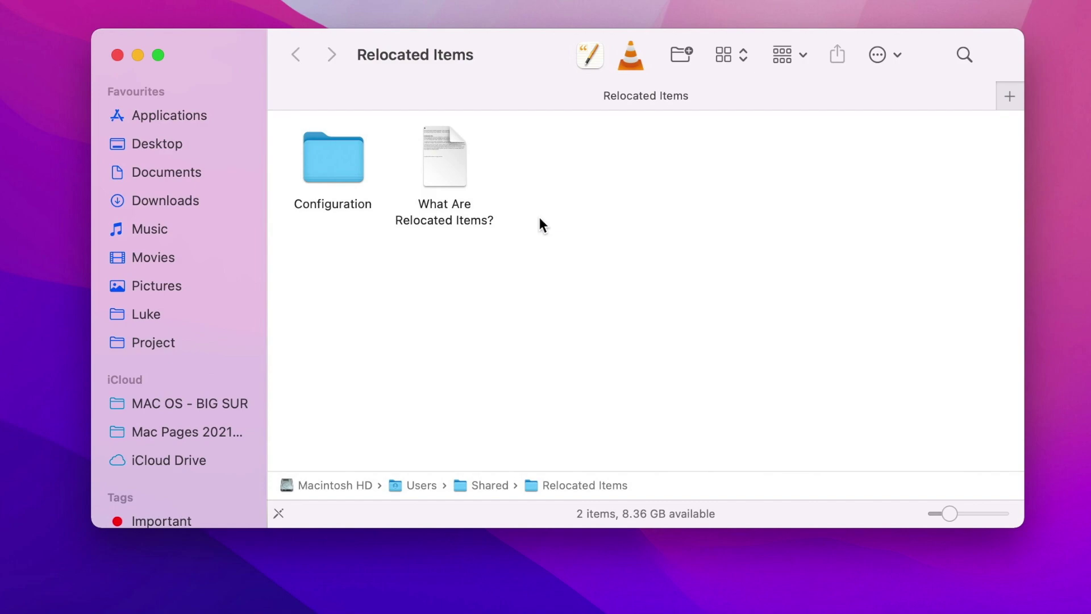
left_click(117, 55)
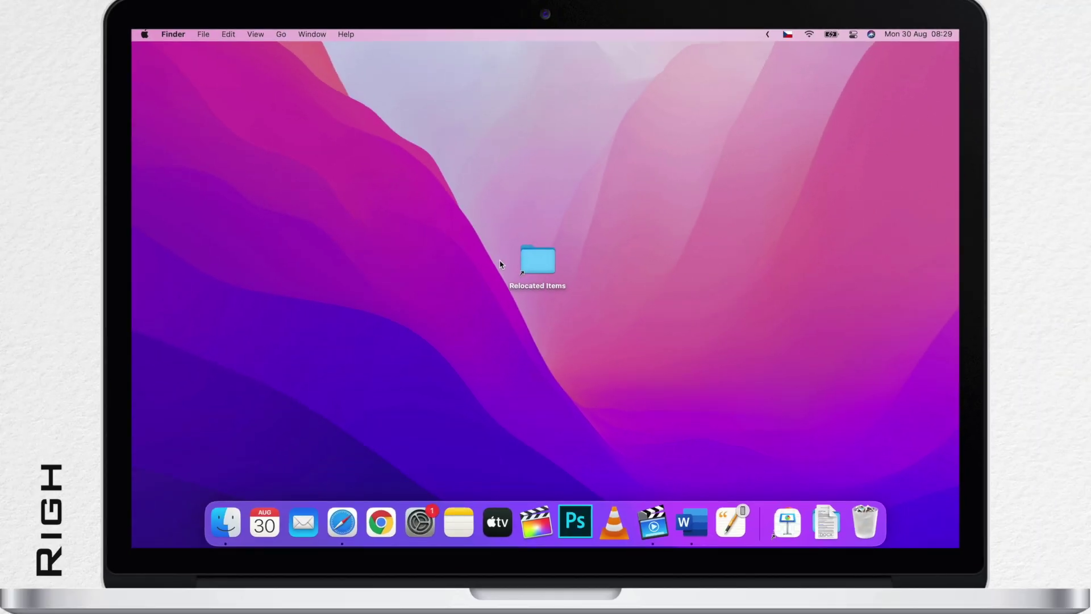
- Reveal the alias's original in the Shared folder, then drag the Relocated Items alias to the Bin
right_click(545, 263)
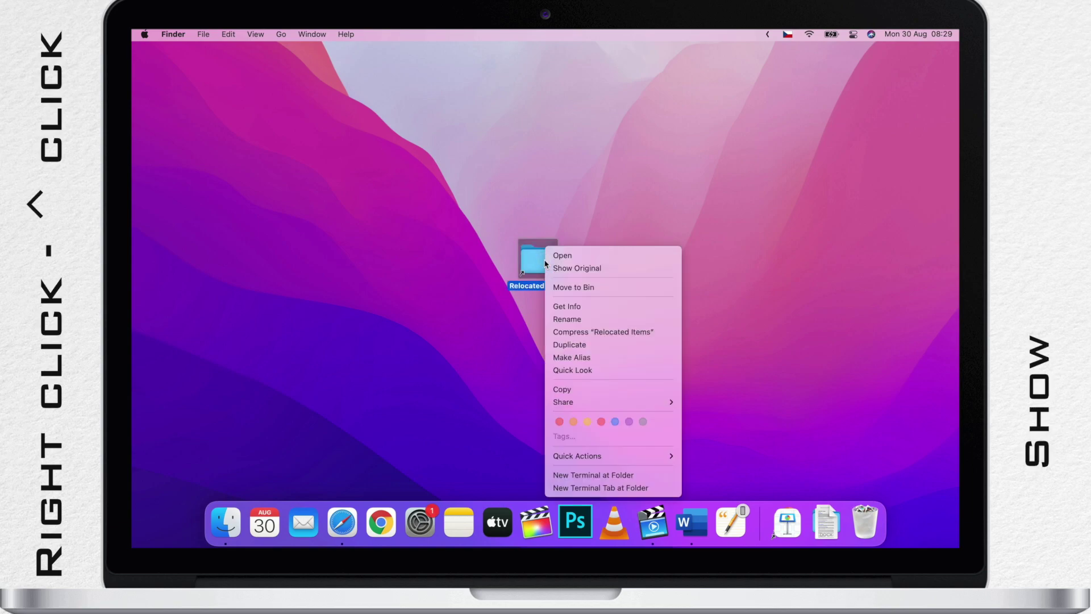
left_click(617, 268)
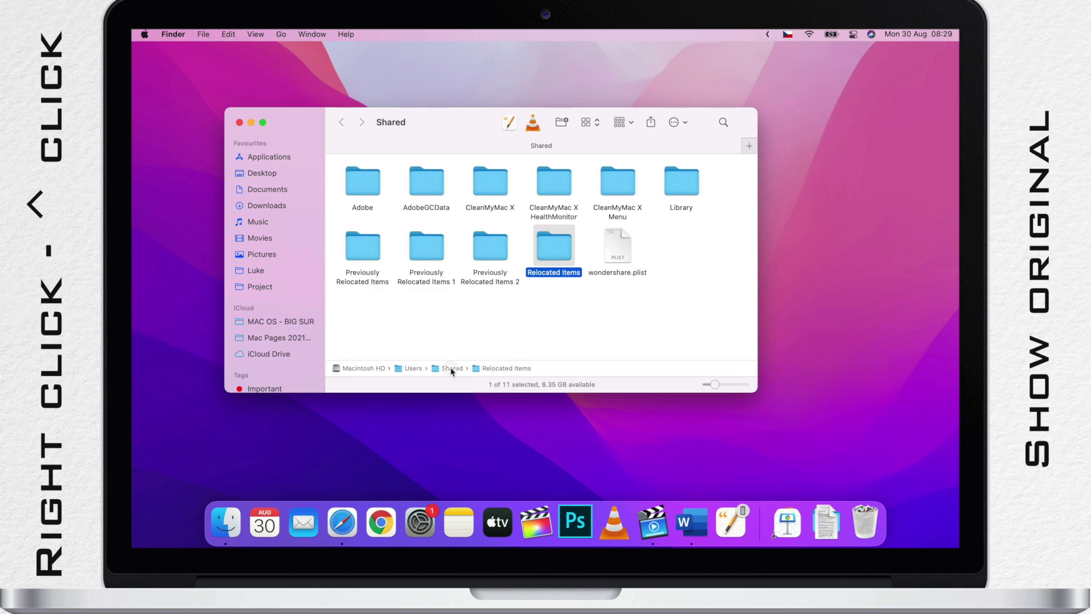
left_click(239, 122)
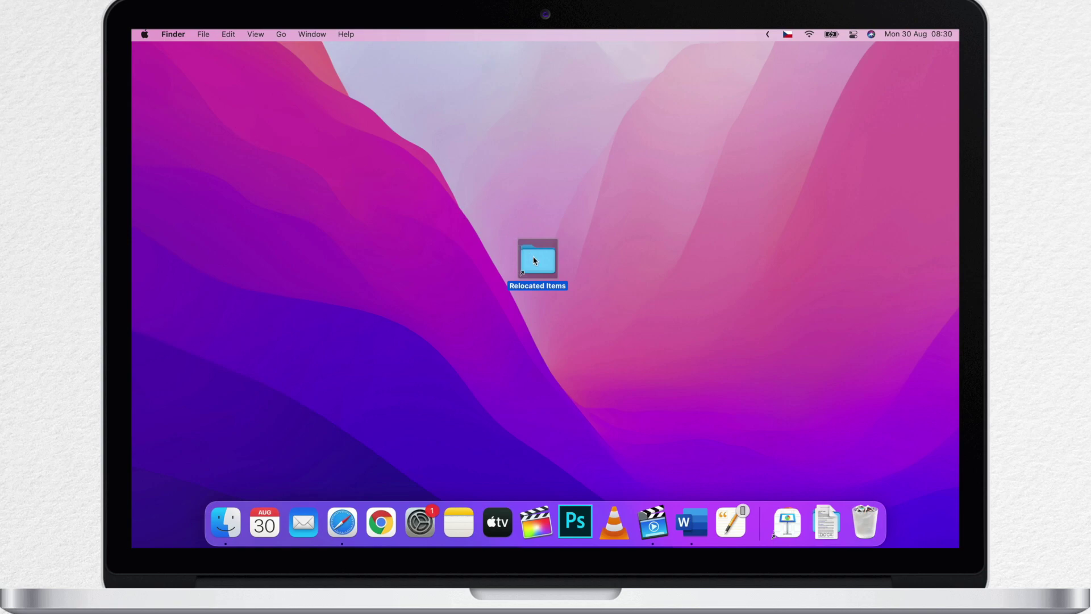
left_click_drag(534, 260, 880, 530)
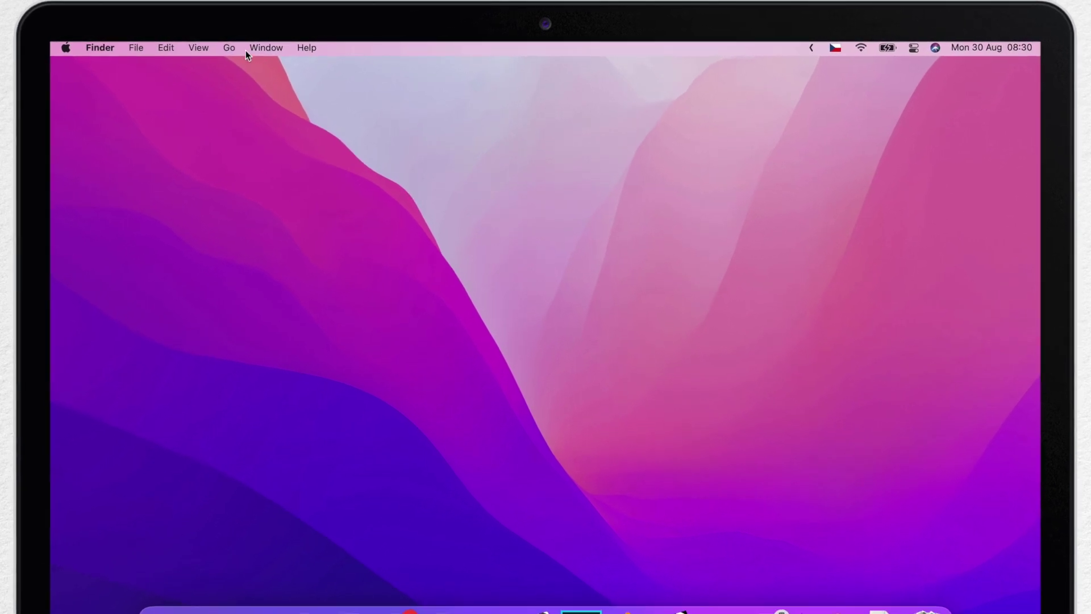
- Navigate from Computer through Macintosh HD, Users and Shared into the Relocated Items folder
left_click(240, 44)
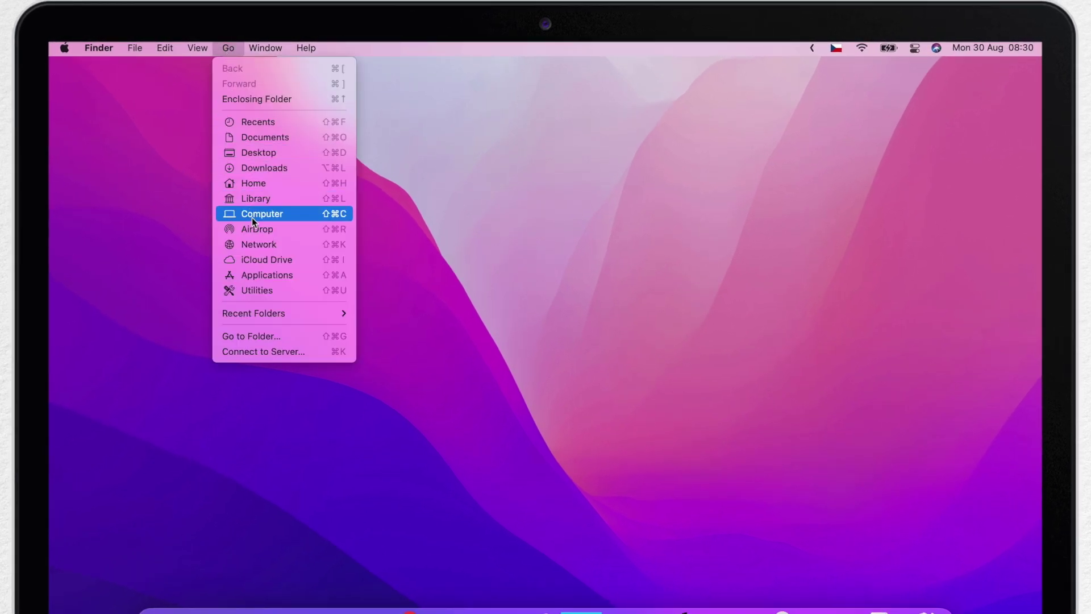
left_click(299, 214)
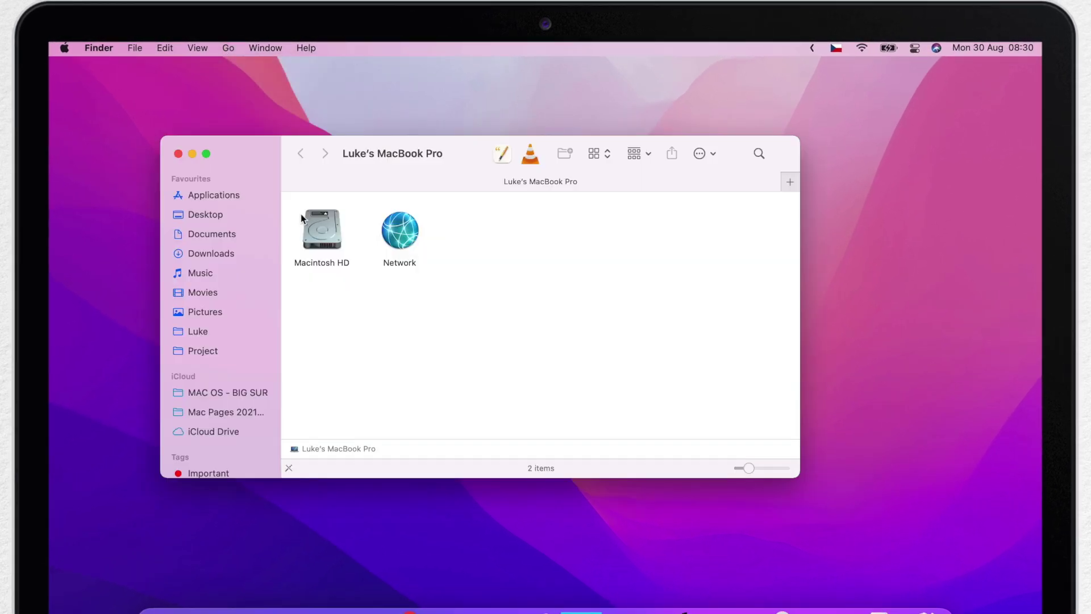
double_click(326, 239)
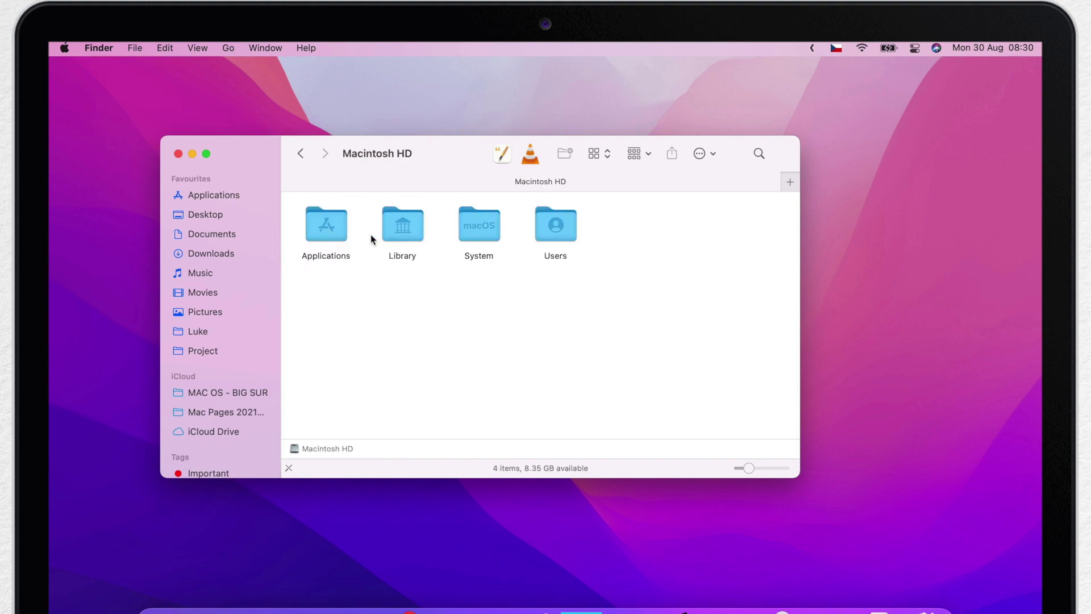
double_click(562, 227)
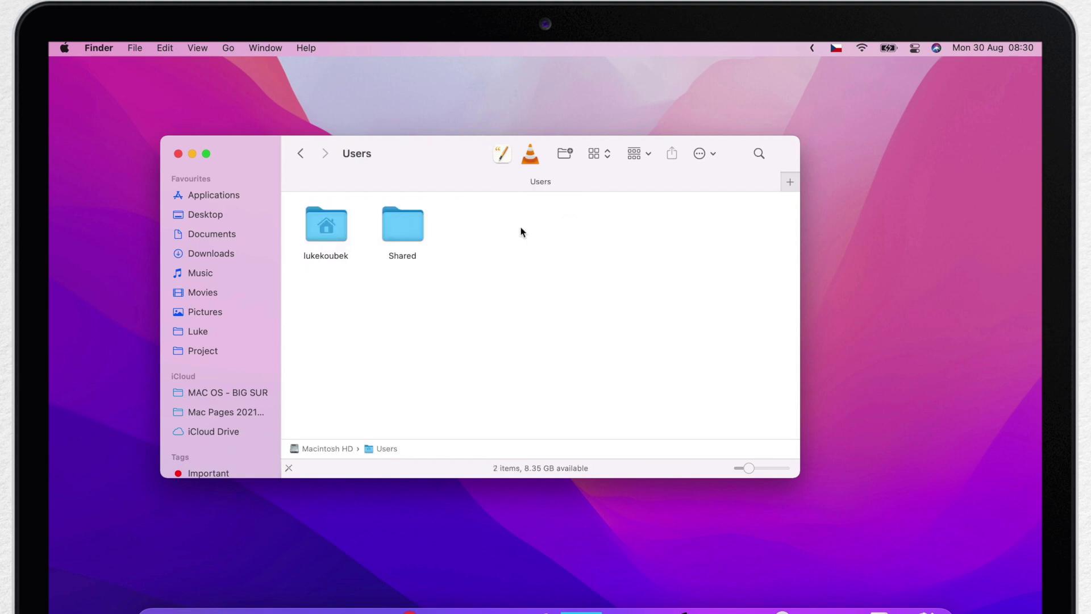
double_click(397, 223)
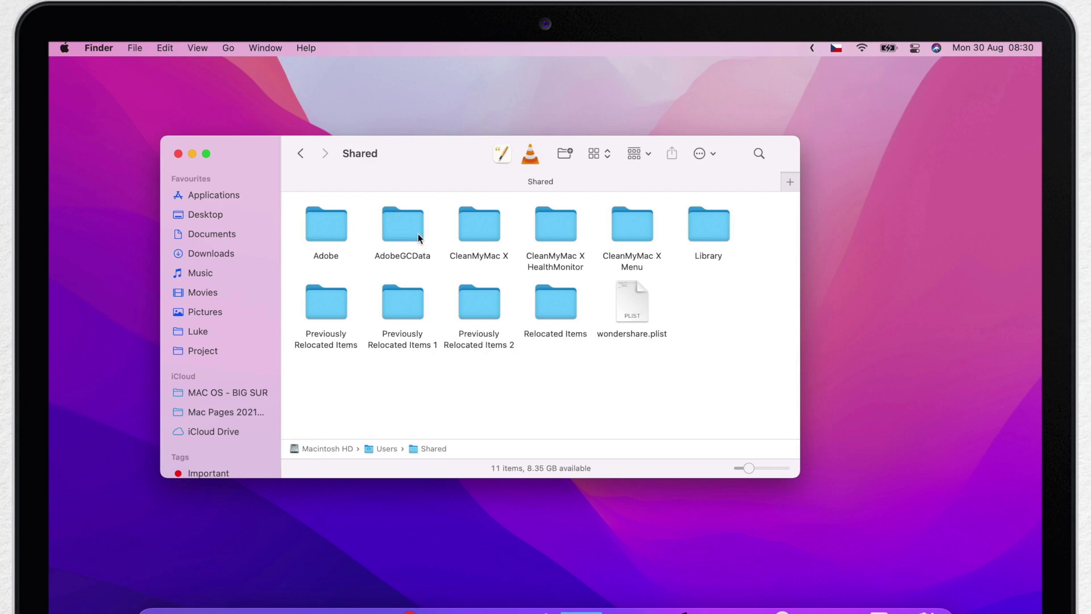
left_click(554, 313)
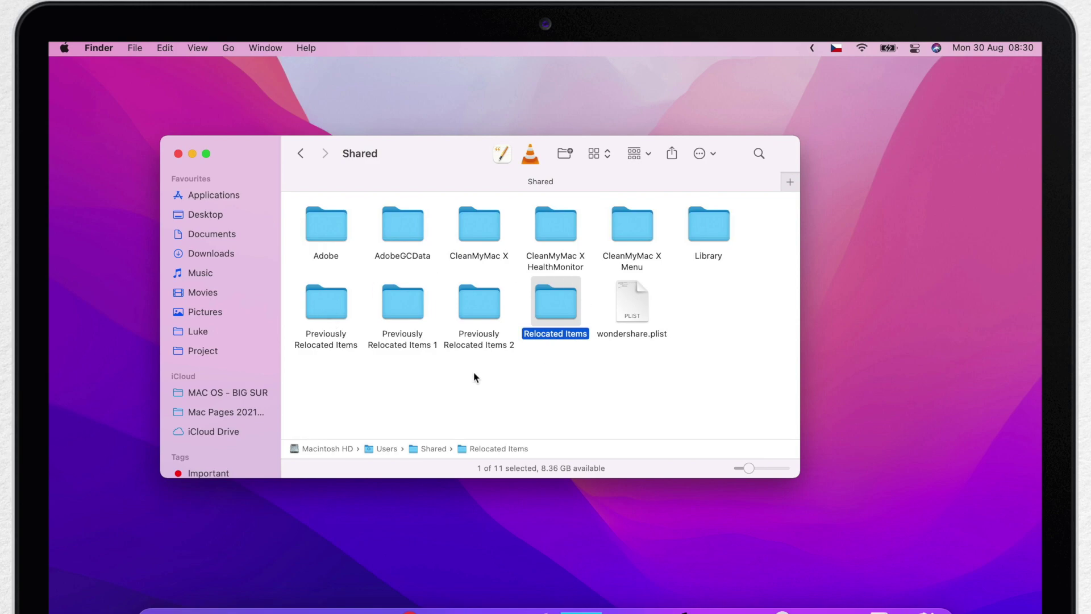
double_click(564, 297)
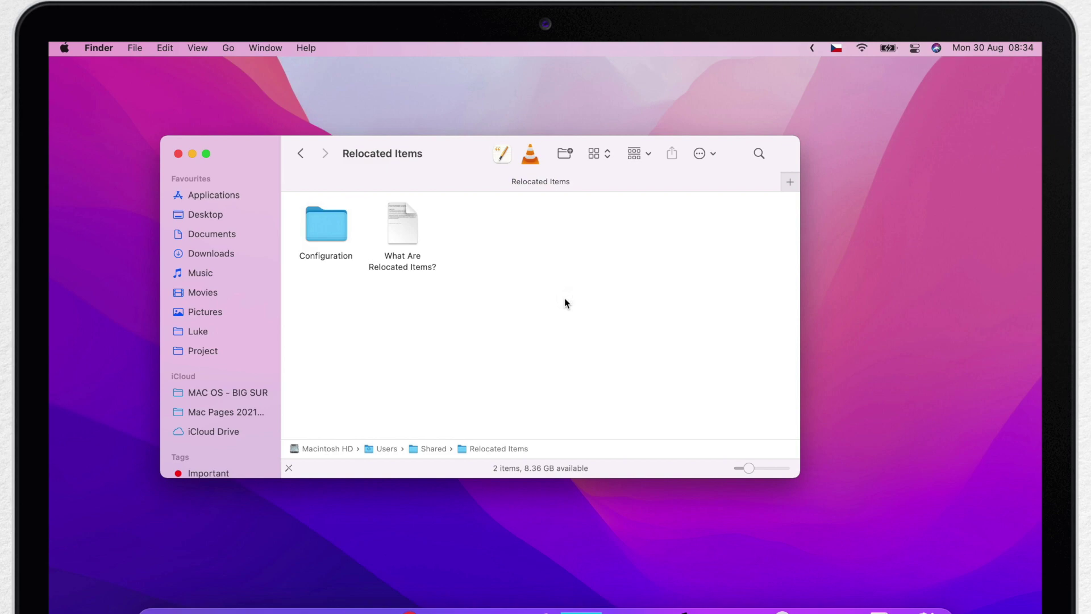
- Open 'What Are Relocated Items?' in Preview and highlight the phrases about customisation by users and apps
double_click(408, 227)
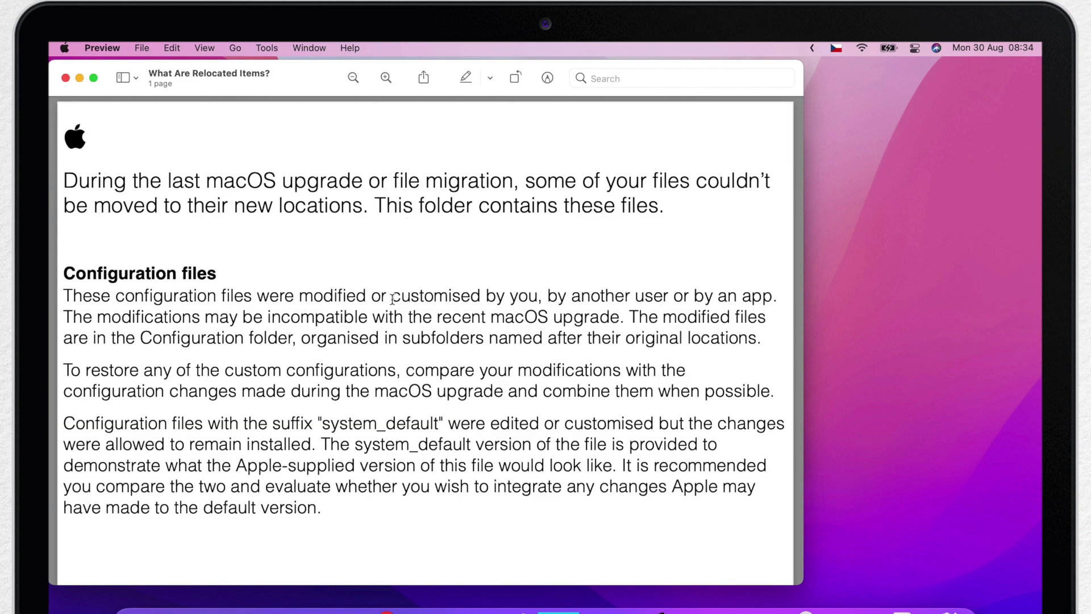
left_click_drag(392, 298, 669, 296)
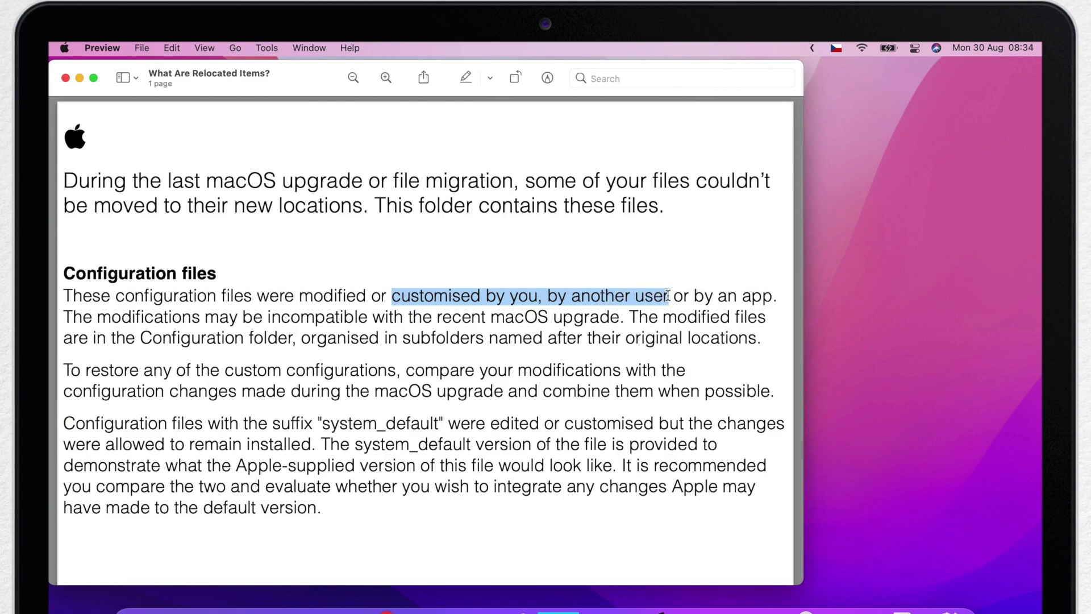
left_click_drag(694, 296, 773, 296)
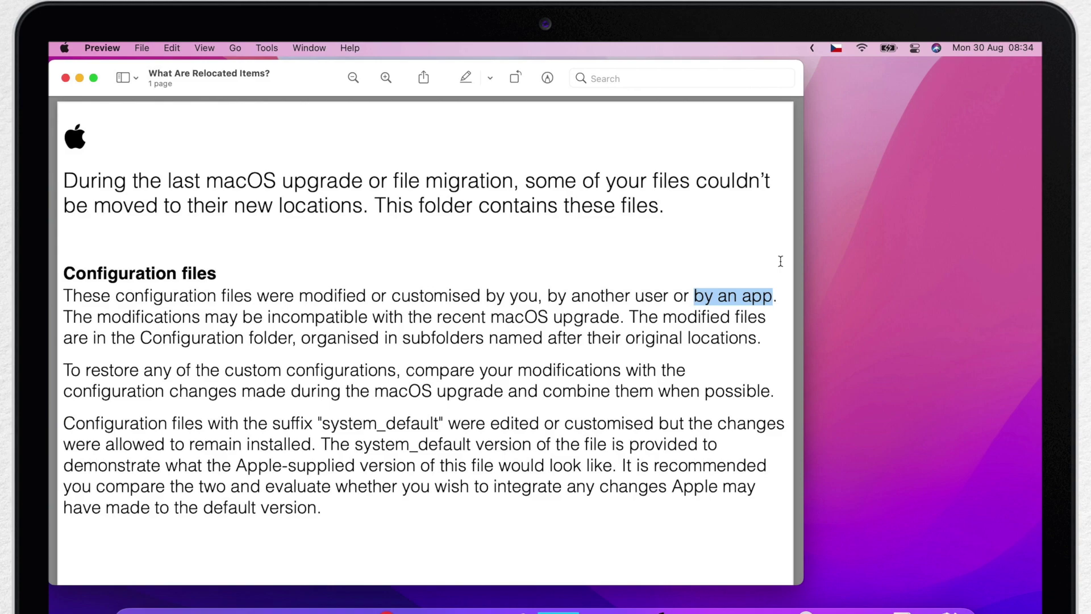
left_click(604, 530)
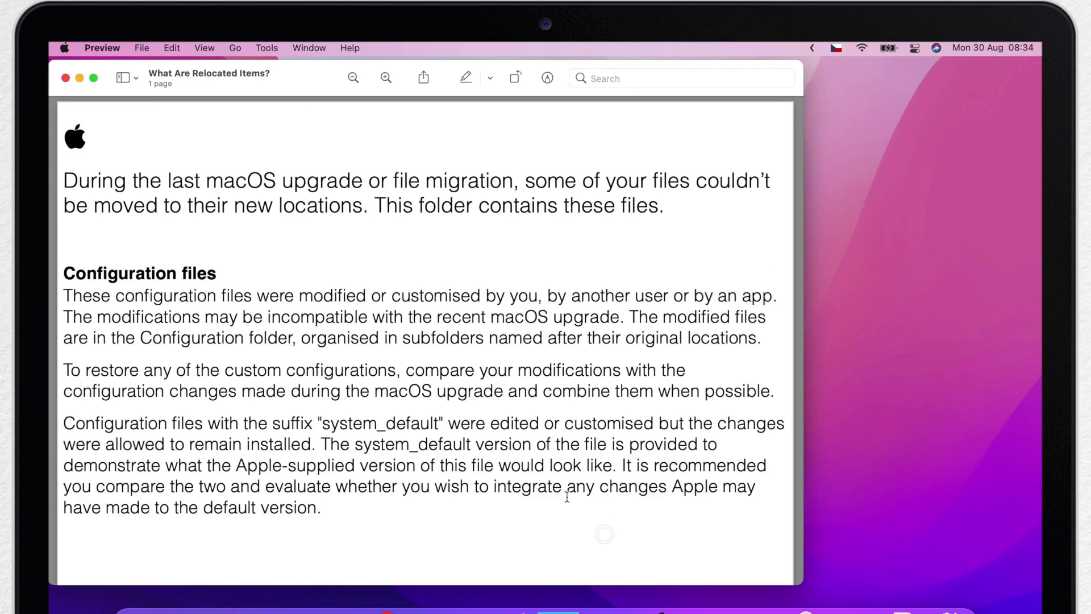
left_click(66, 78)
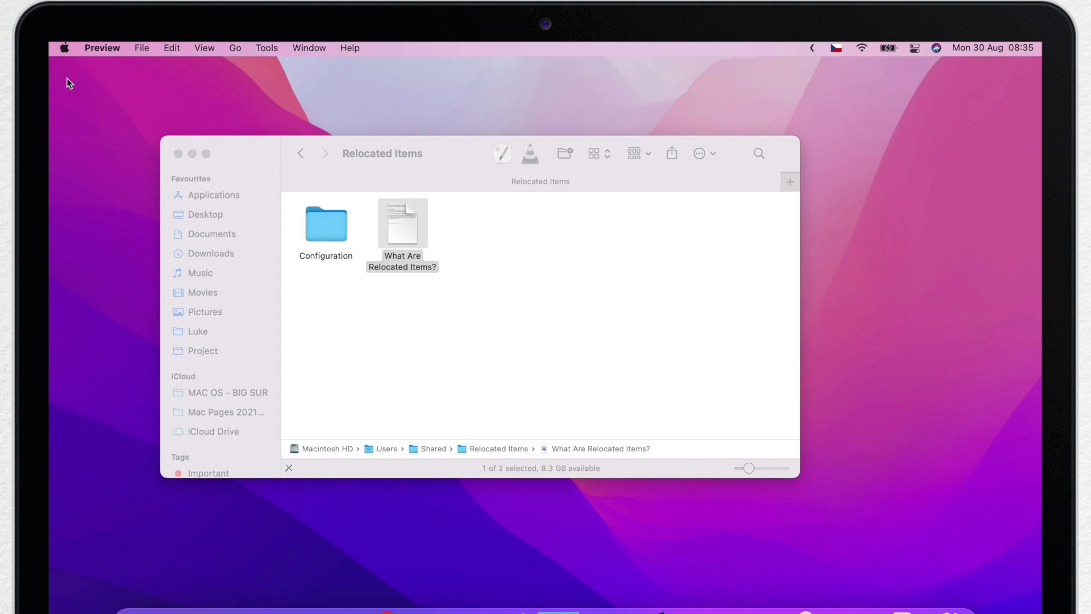
left_click(350, 337)
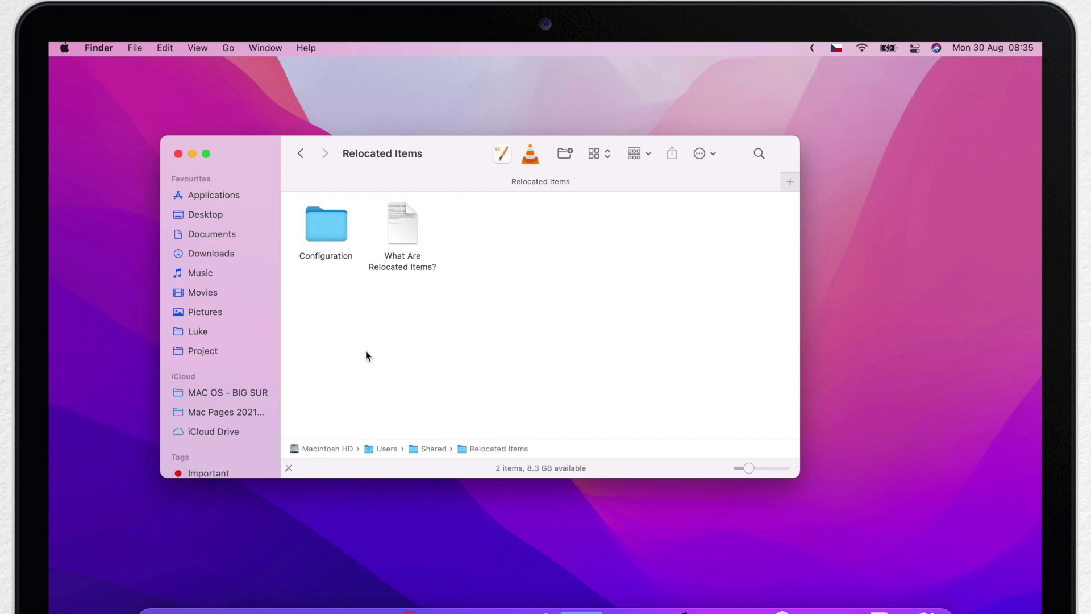
double_click(333, 234)
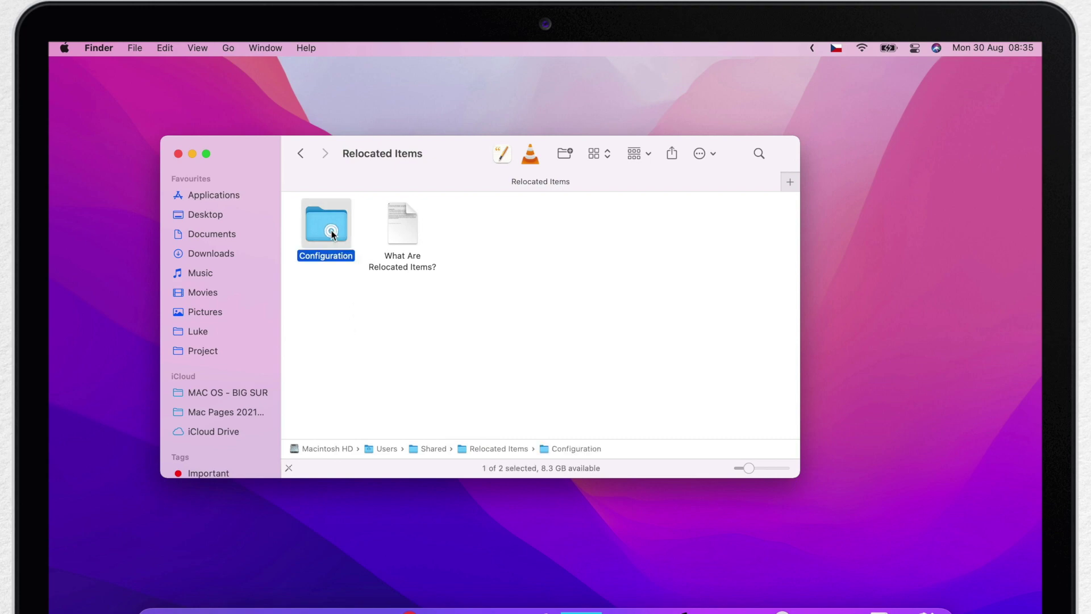
left_click(328, 230)
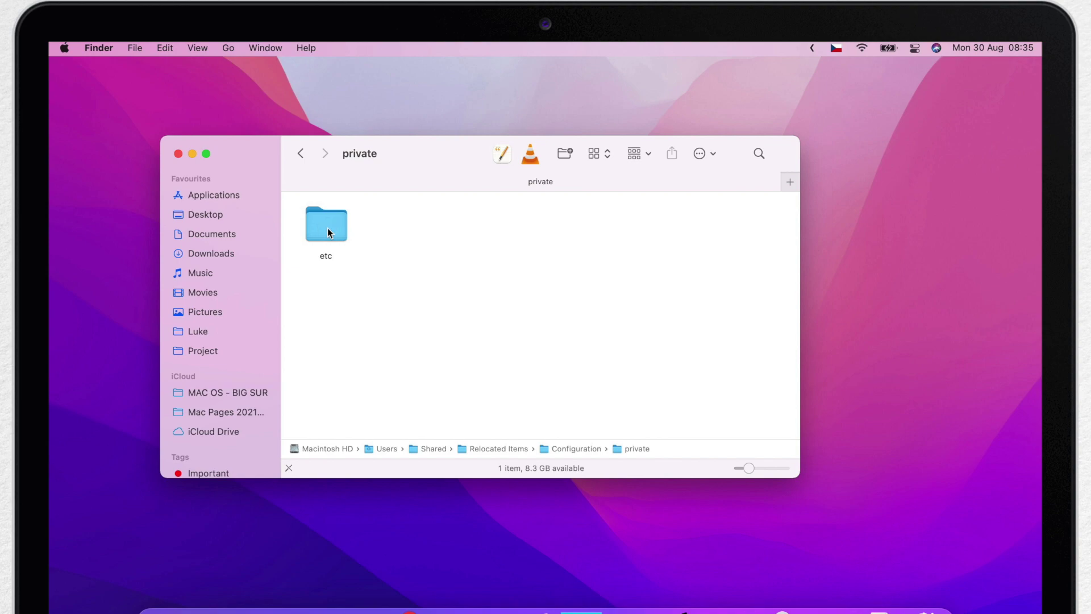
double_click(328, 229)
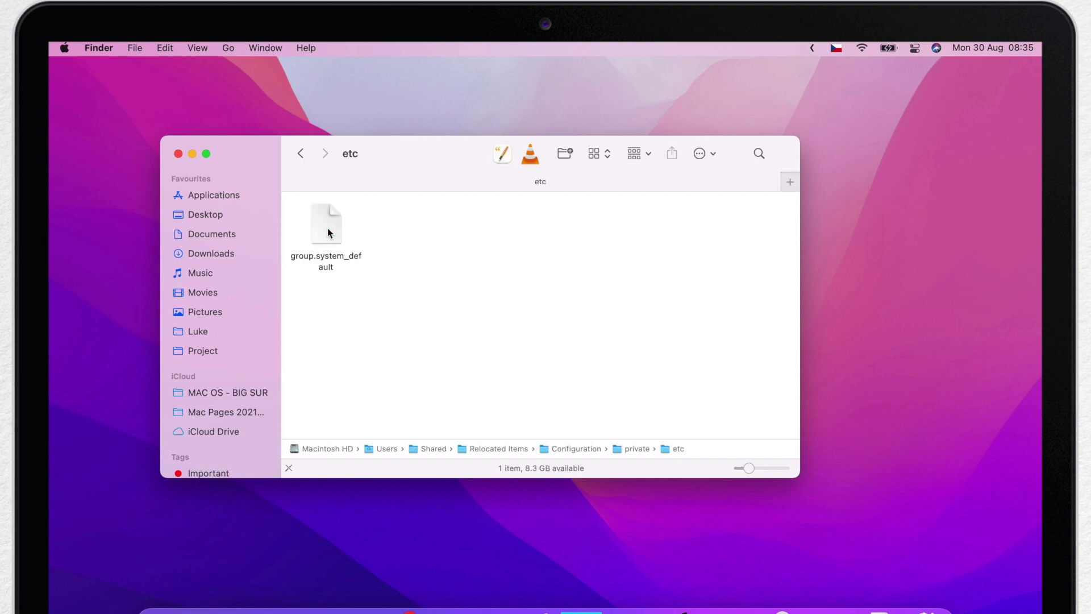
left_click(324, 224)
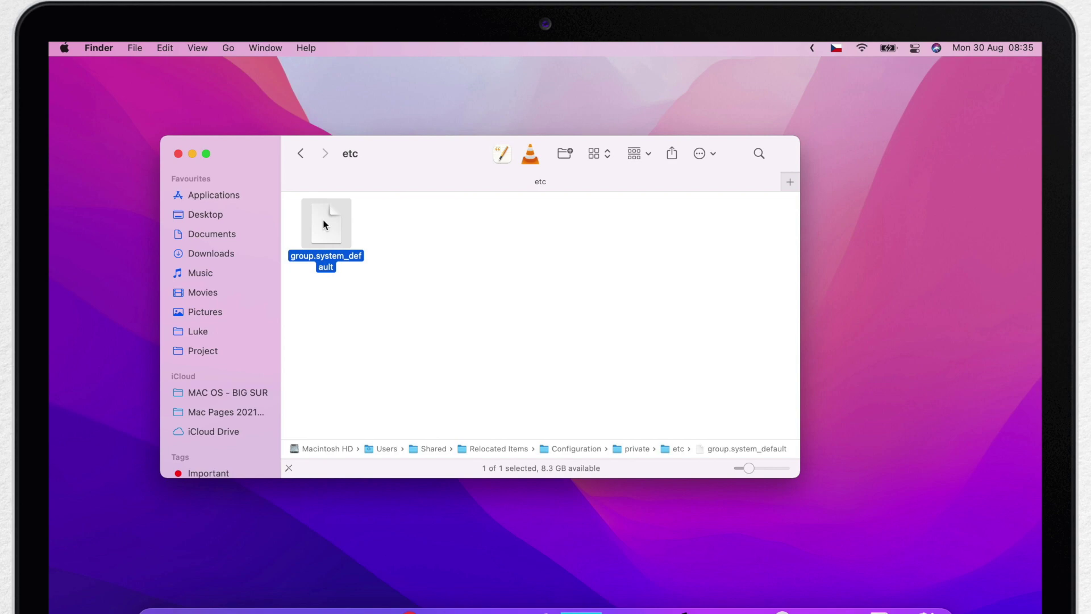
right_click(323, 225)
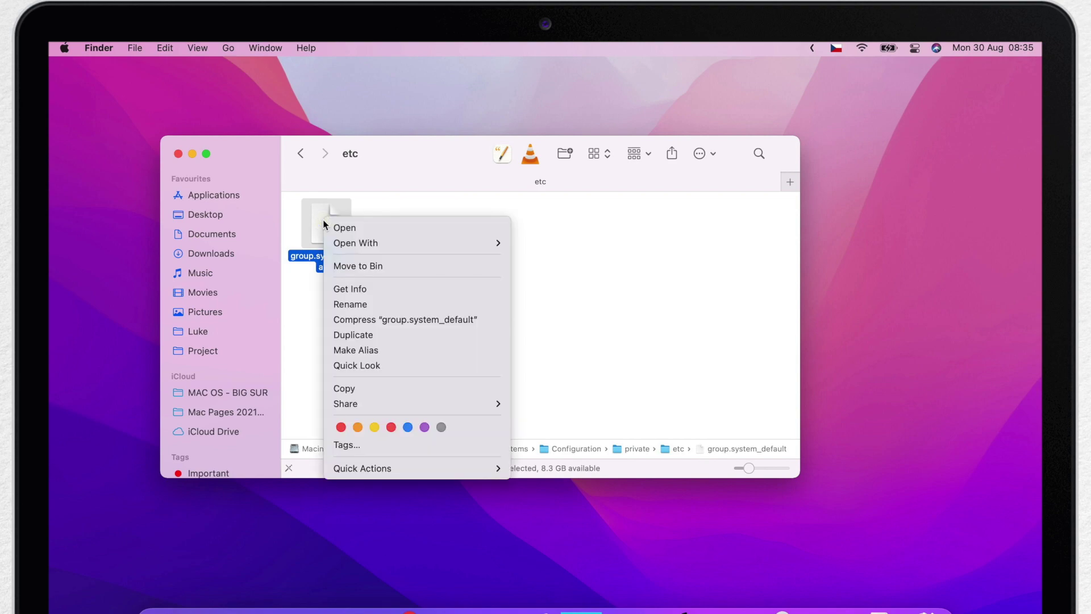
left_click(372, 289)
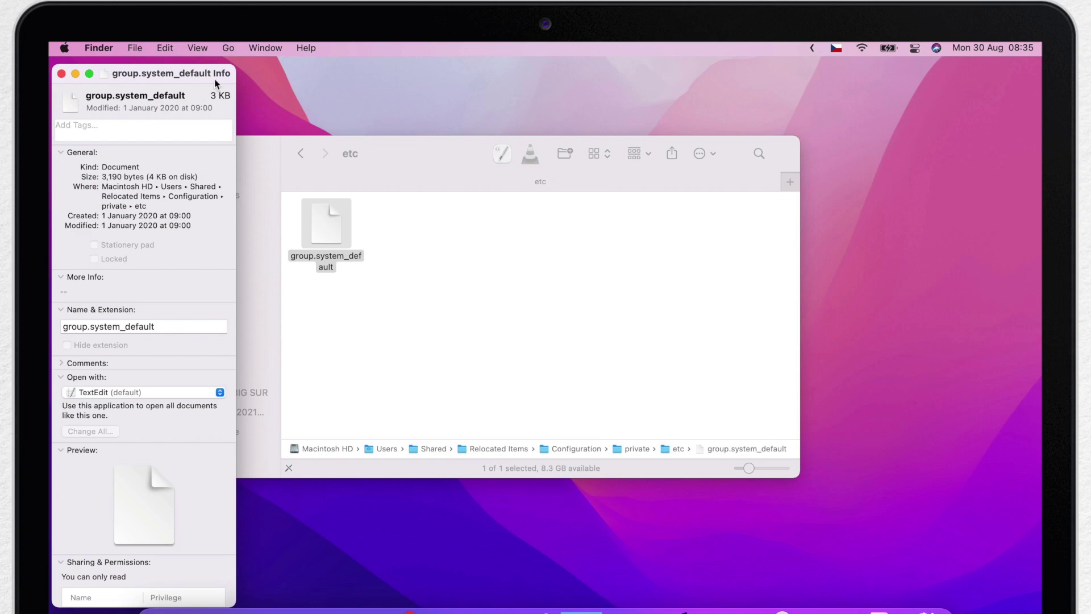
left_click(405, 168)
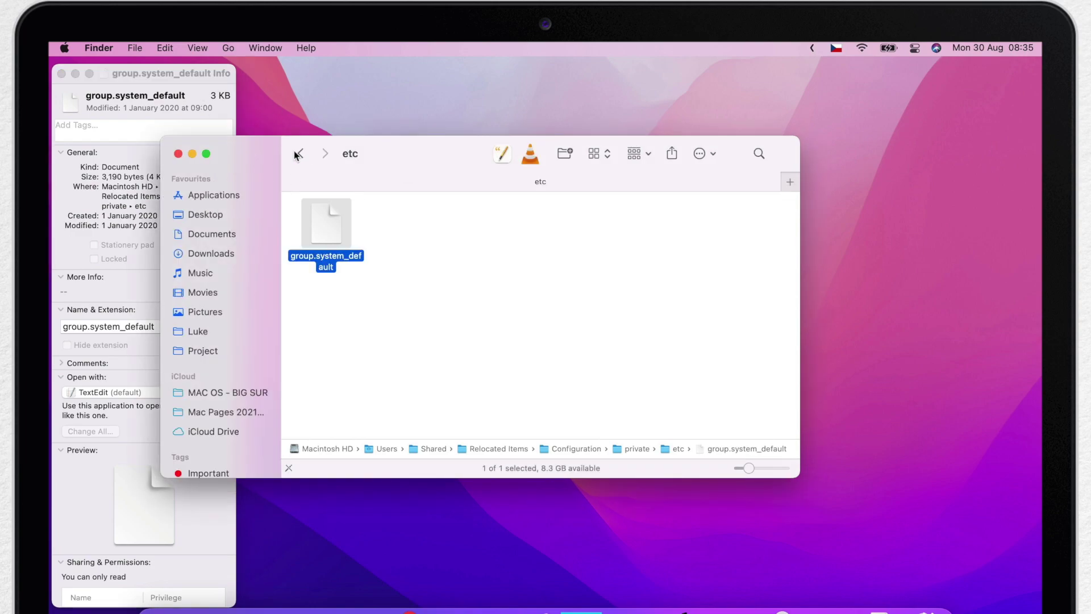
left_click(298, 154)
left_click(298, 153)
left_click(298, 154)
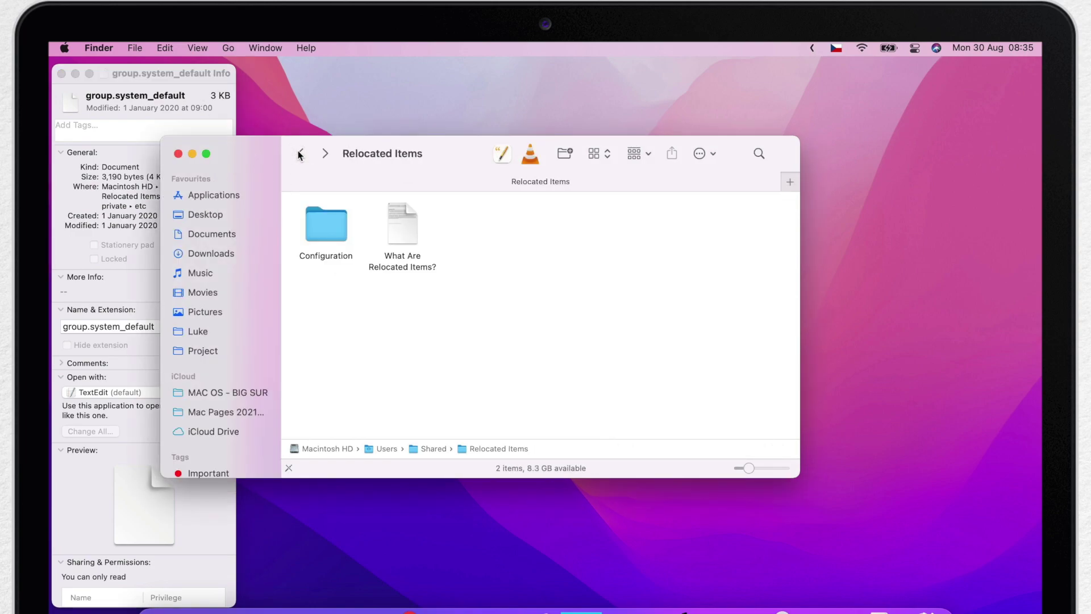
left_click(404, 233)
right_click(400, 212)
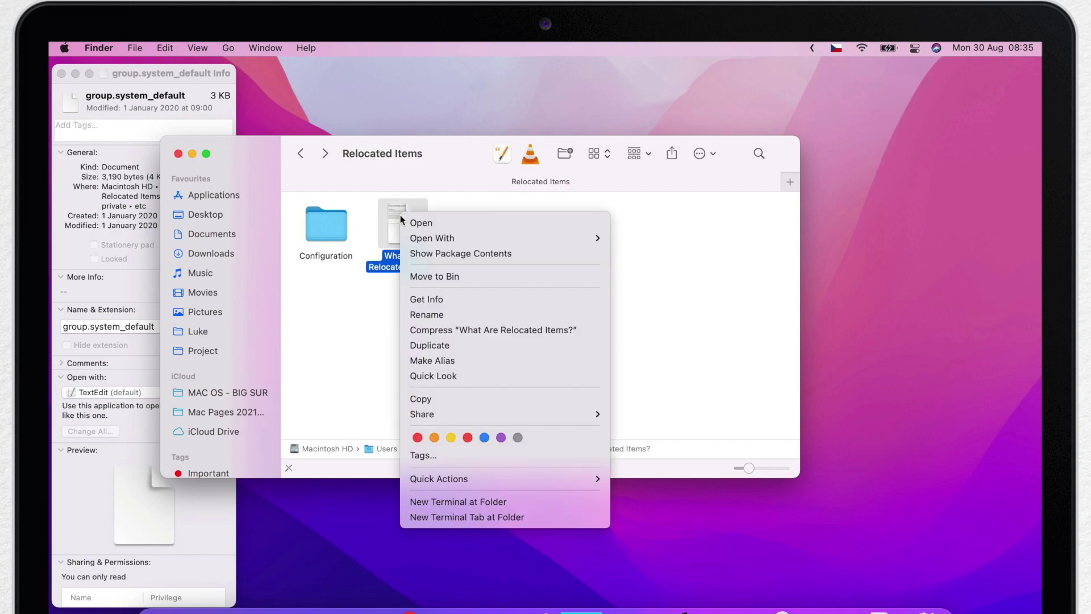
left_click(440, 301)
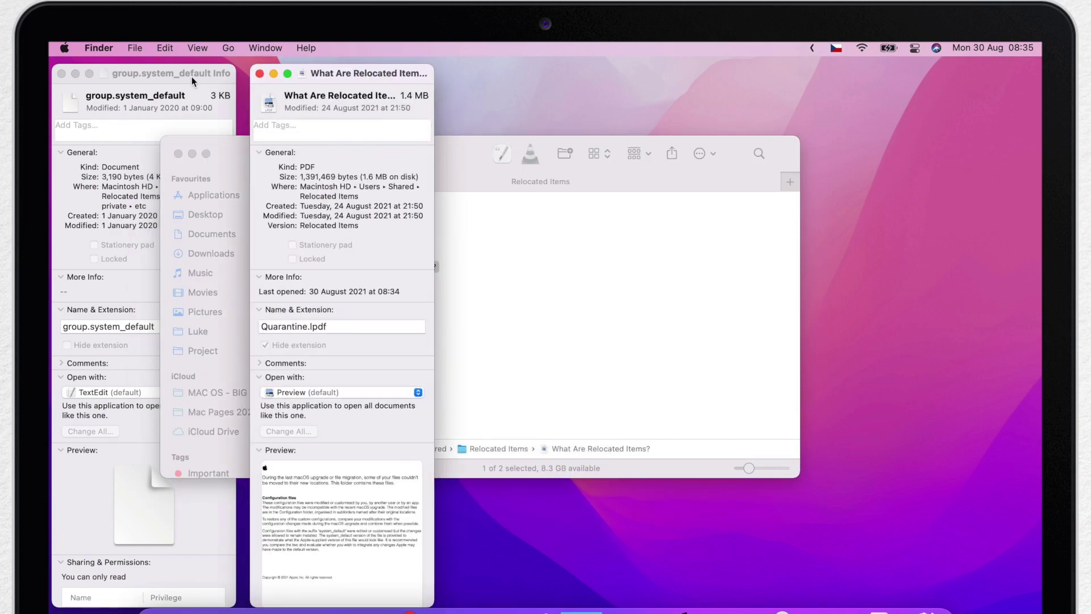
left_click(191, 81)
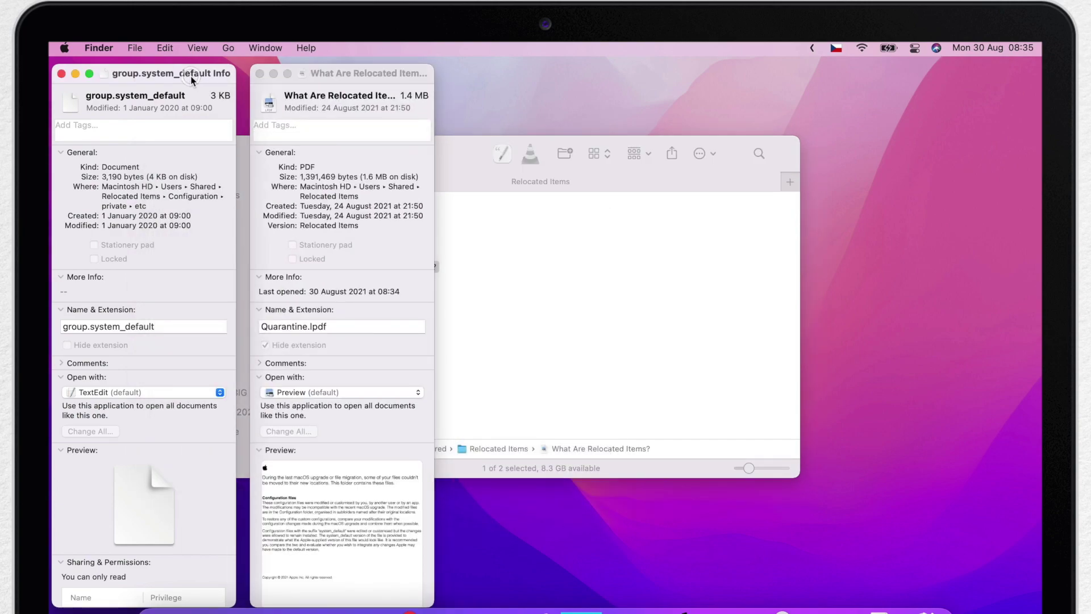
left_click(259, 73)
left_click(59, 75)
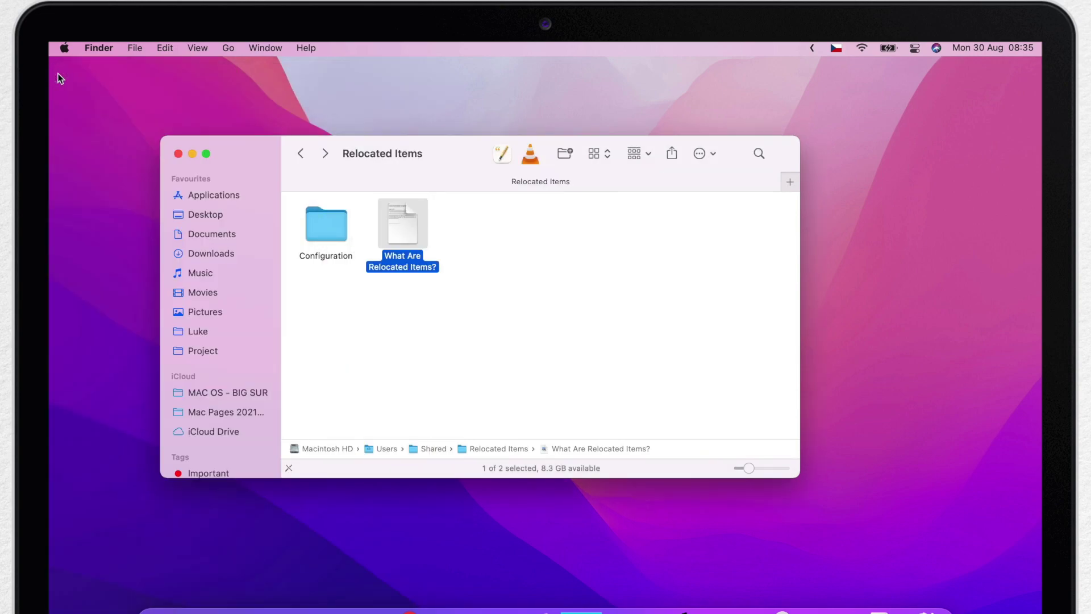
- Return to Shared, drag the Relocated Items folder to the Bin, and close the window
left_click(300, 154)
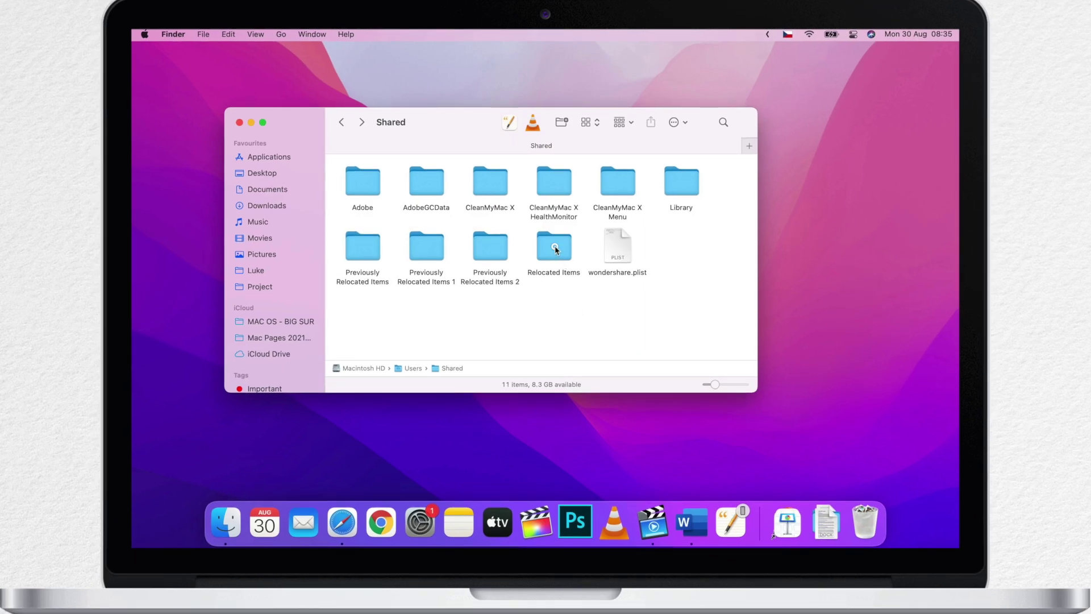
left_click_drag(555, 245, 871, 525)
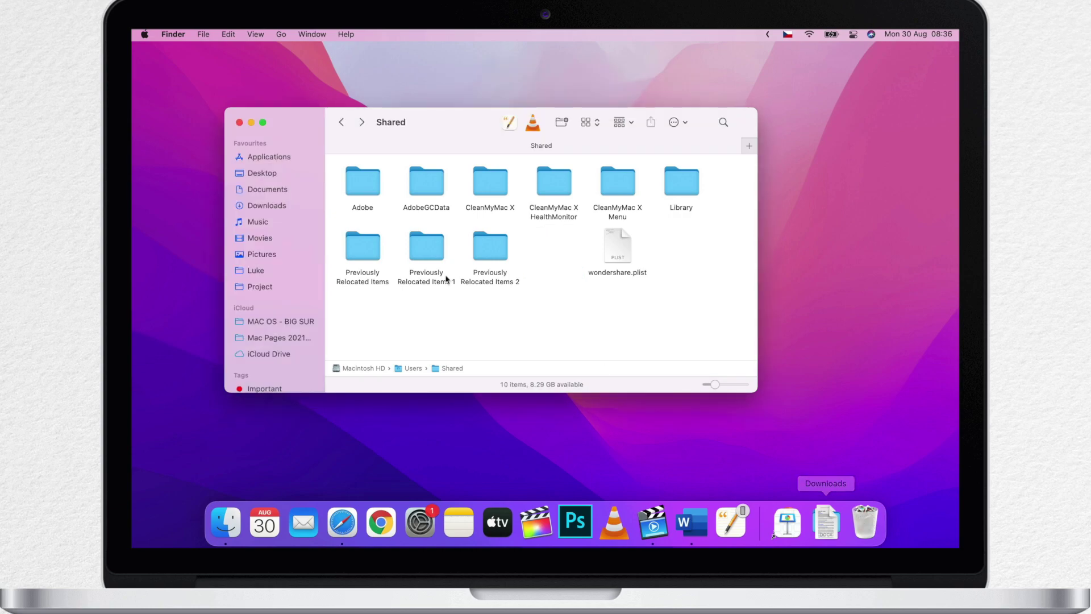
left_click(239, 122)
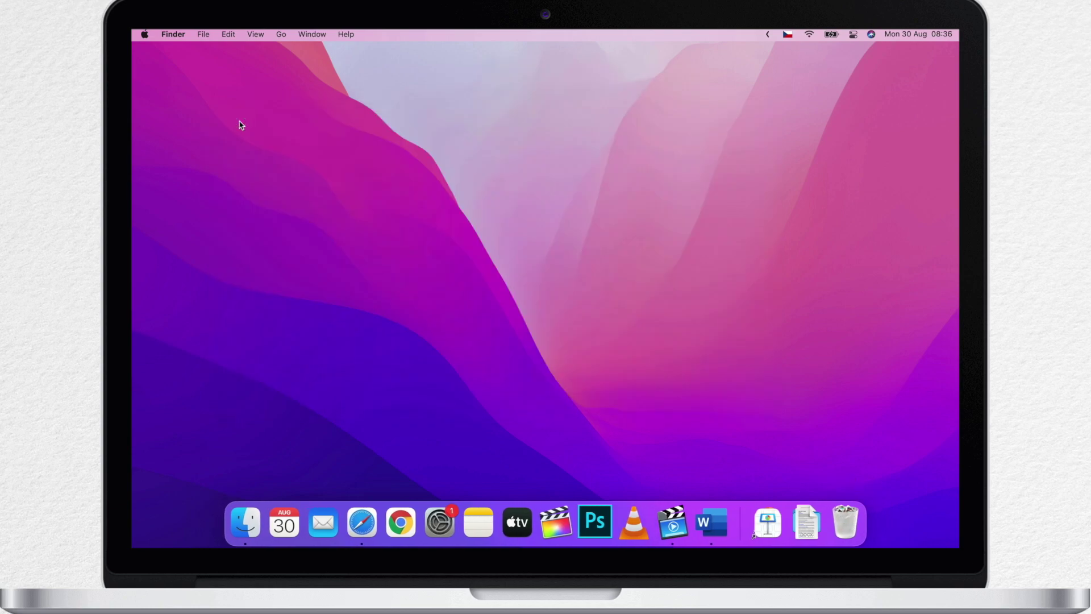